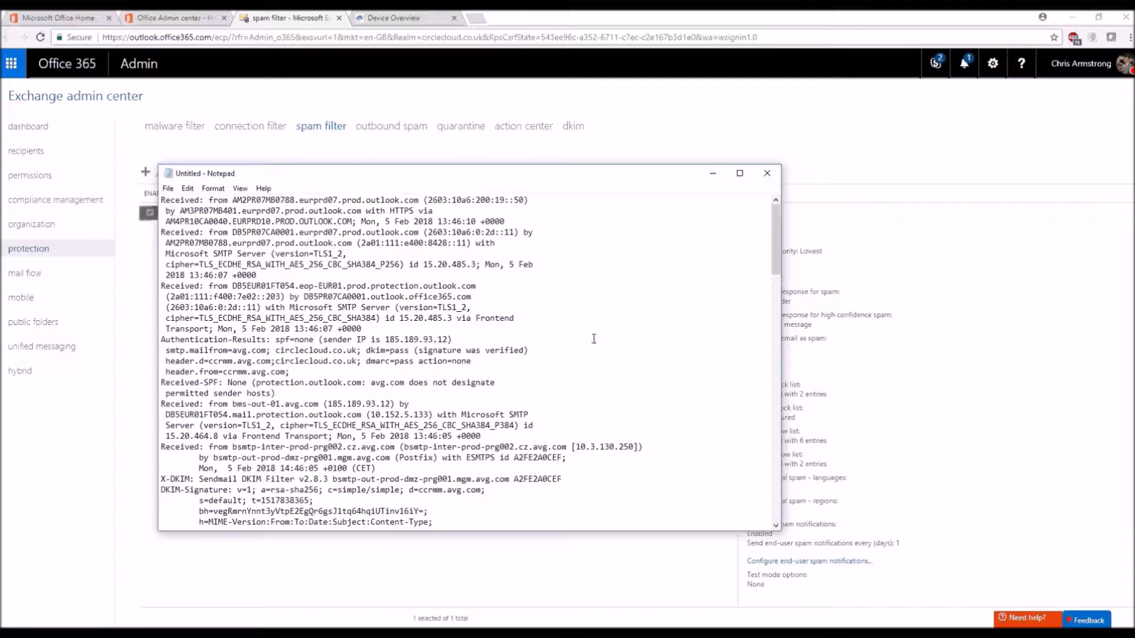
# Search the message header in Notepad for "BCL" and highlight the rating with its value
pyautogui.hotkey('ctrl', 'f')
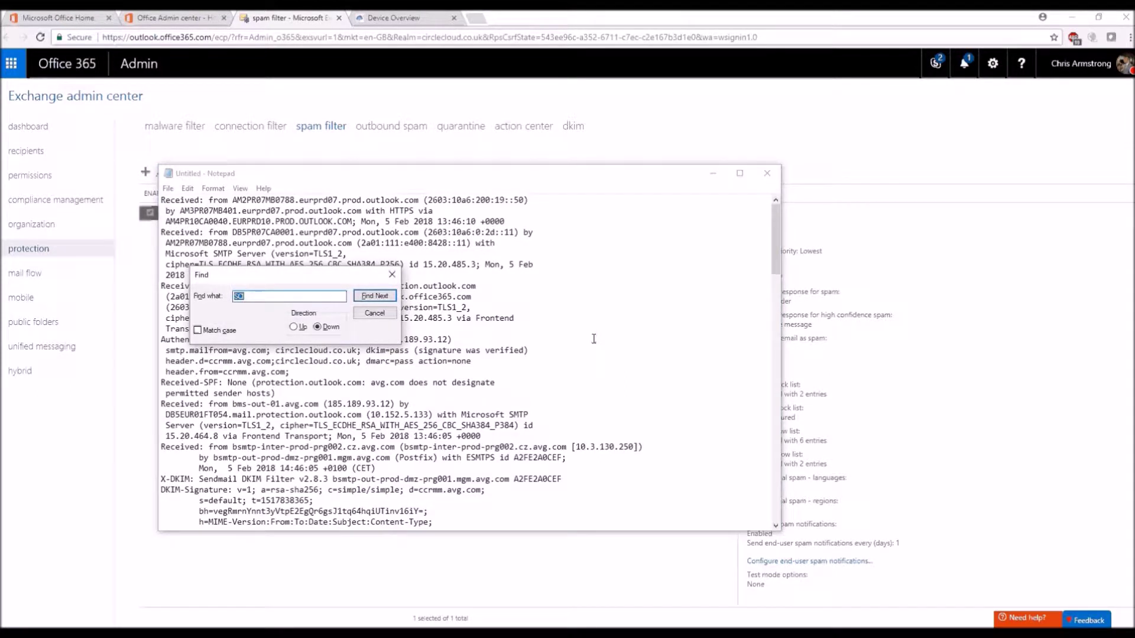
pyautogui.write('BCL')
pyautogui.press('Return')
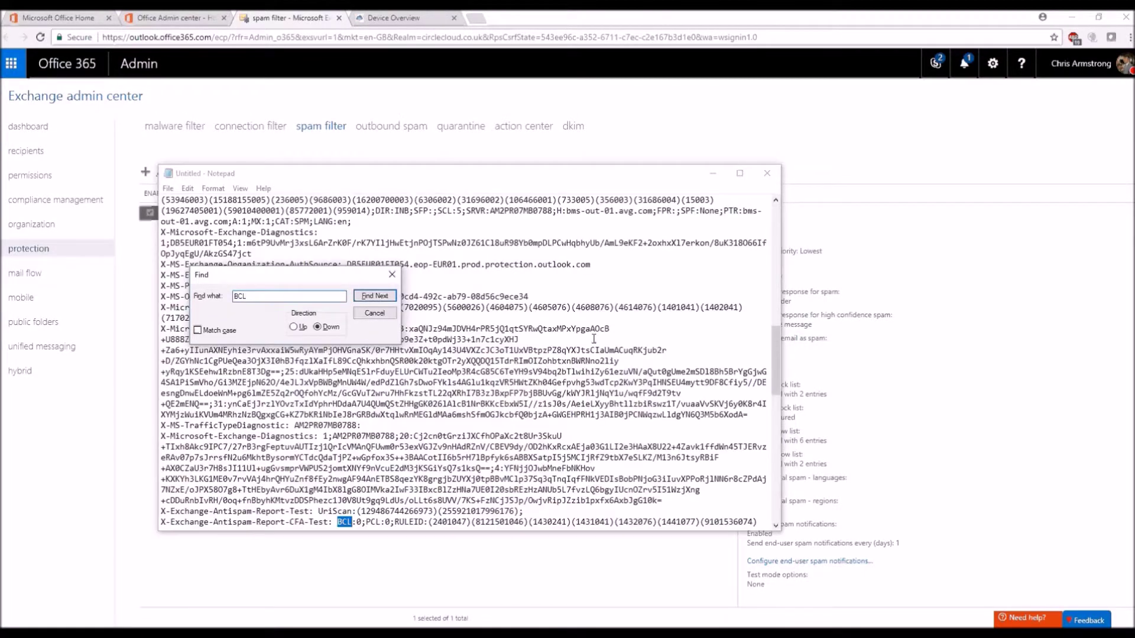
pyautogui.moveTo(339, 523); pyautogui.dragTo(362, 524)
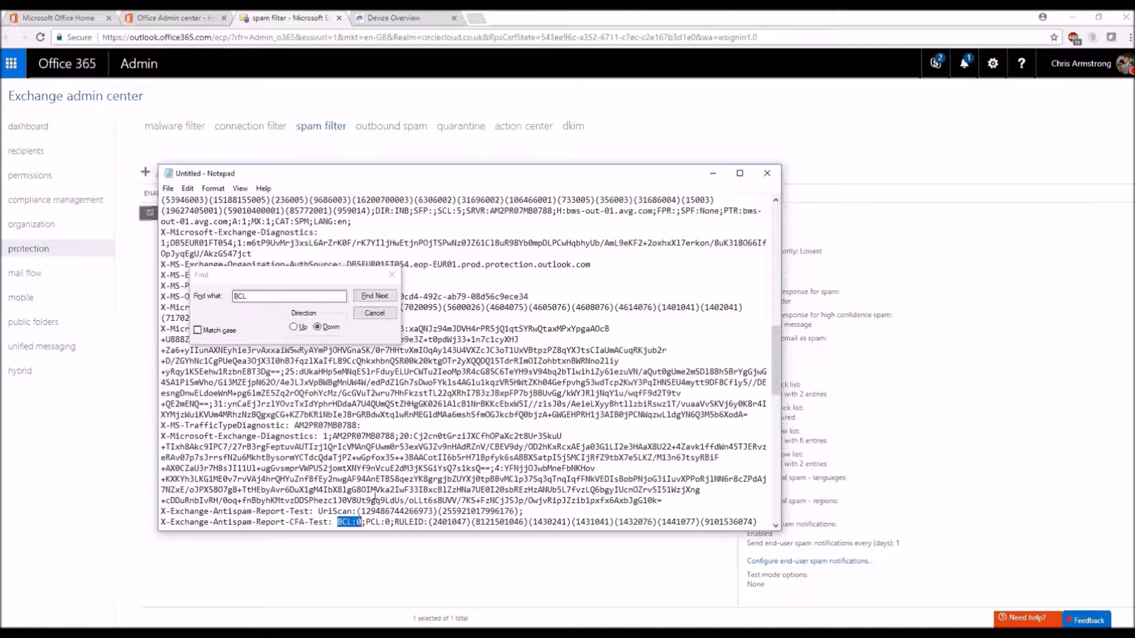
# Search the message header for "SCL", highlight the organization rating line, and close Notepad without saving
pyautogui.hotkey('ctrl', 'f')
pyautogui.write('SCL')
pyautogui.press('Return')
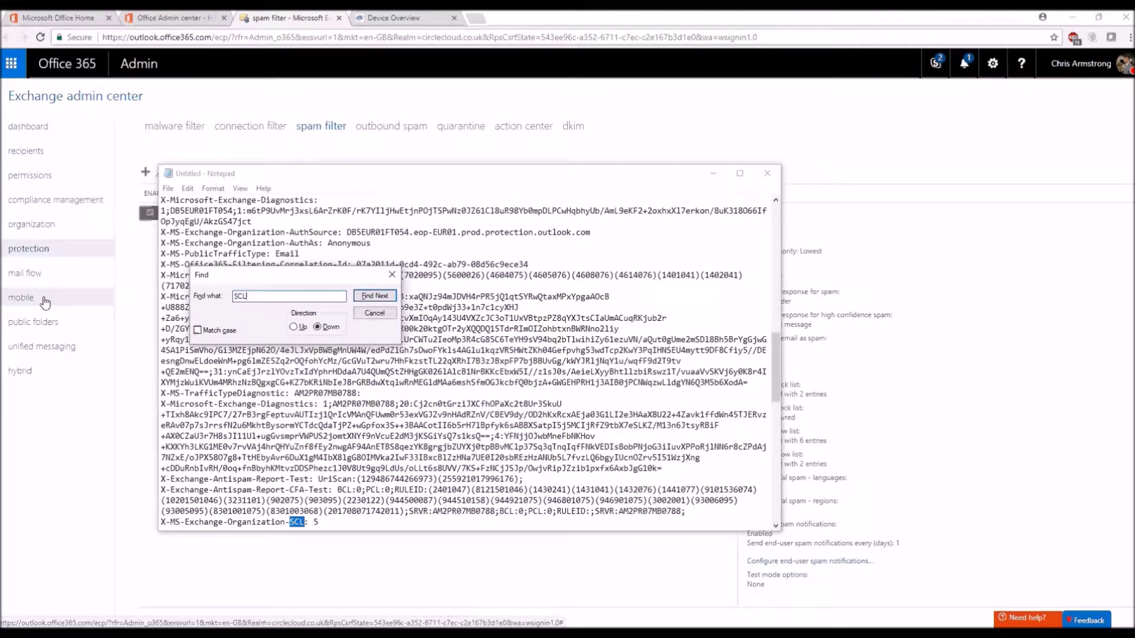
pyautogui.moveTo(404, 523); pyautogui.dragTo(160, 522)
pyautogui.click(333, 525)
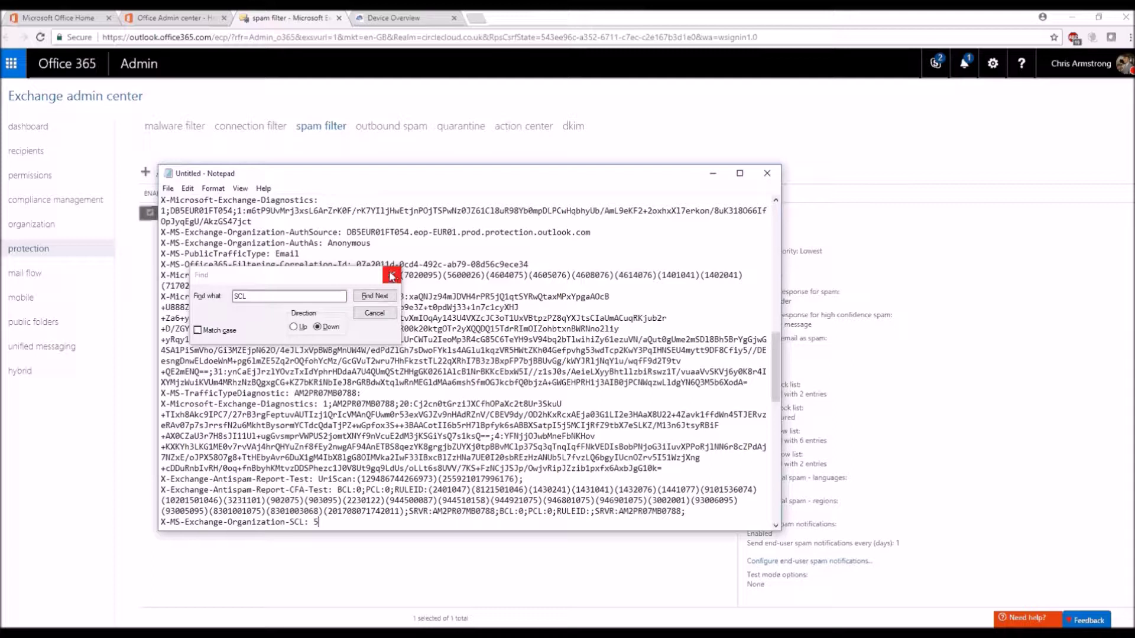
pyautogui.click(393, 276)
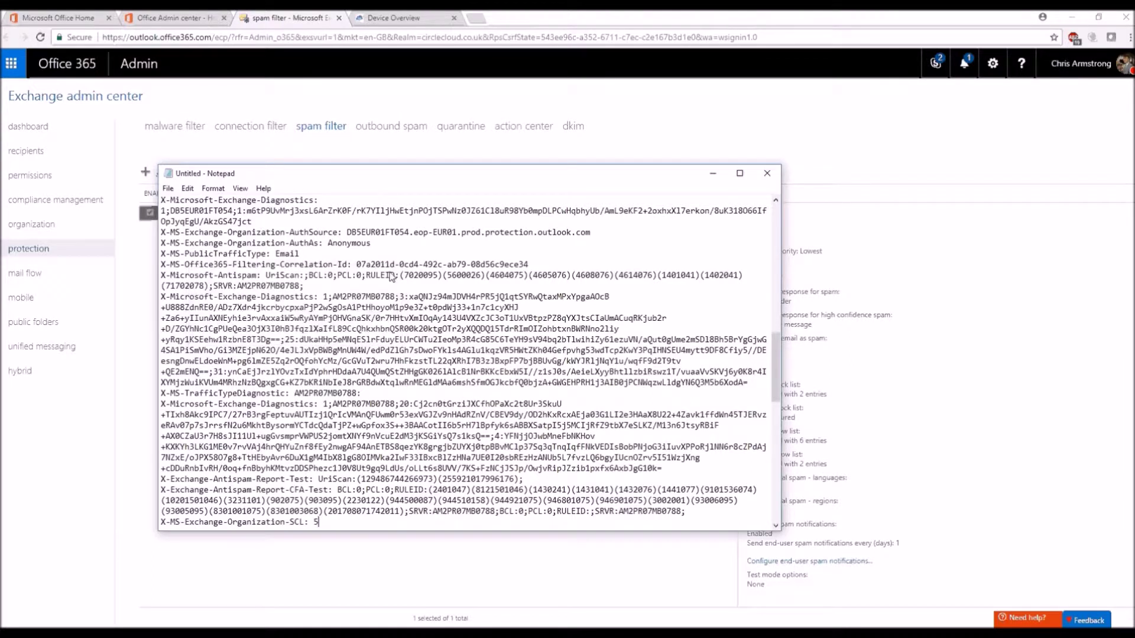
pyautogui.click(766, 173)
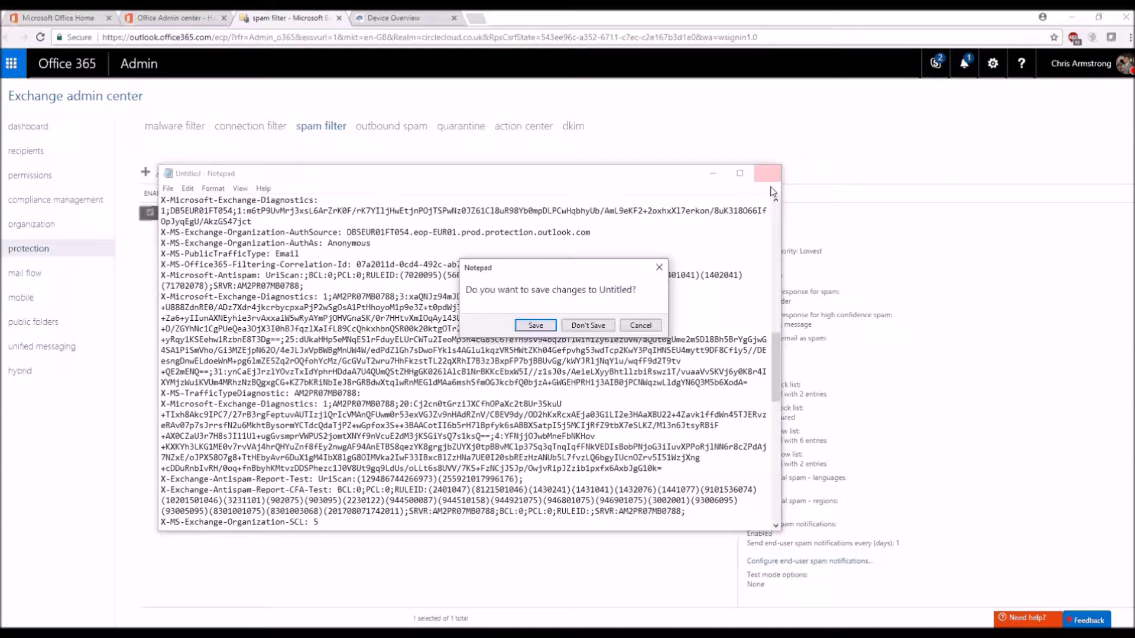
pyautogui.click(598, 330)
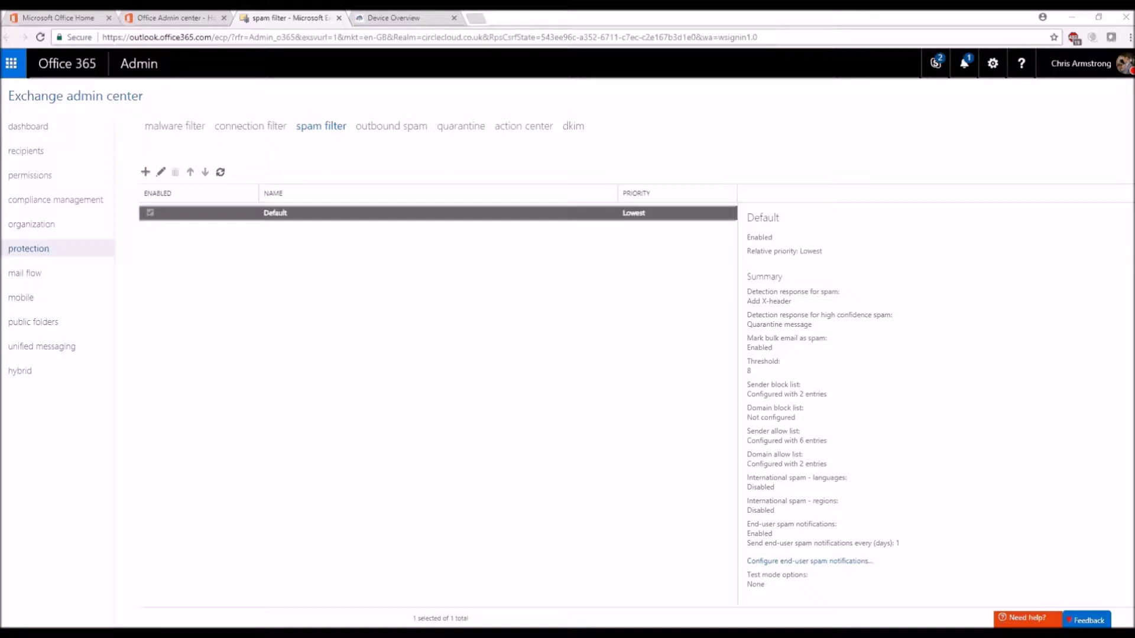
# Open the Default spam filter policy and examine the bulk email threshold settings under spam and bulk actions
pyautogui.doubleClick(438, 212)
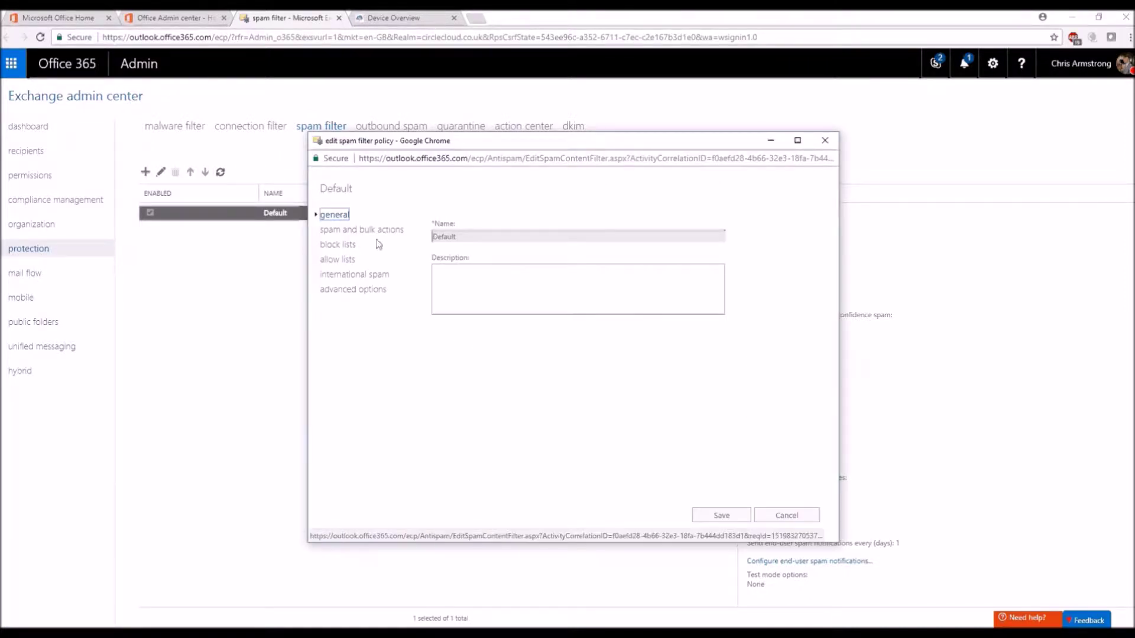
pyautogui.click(378, 231)
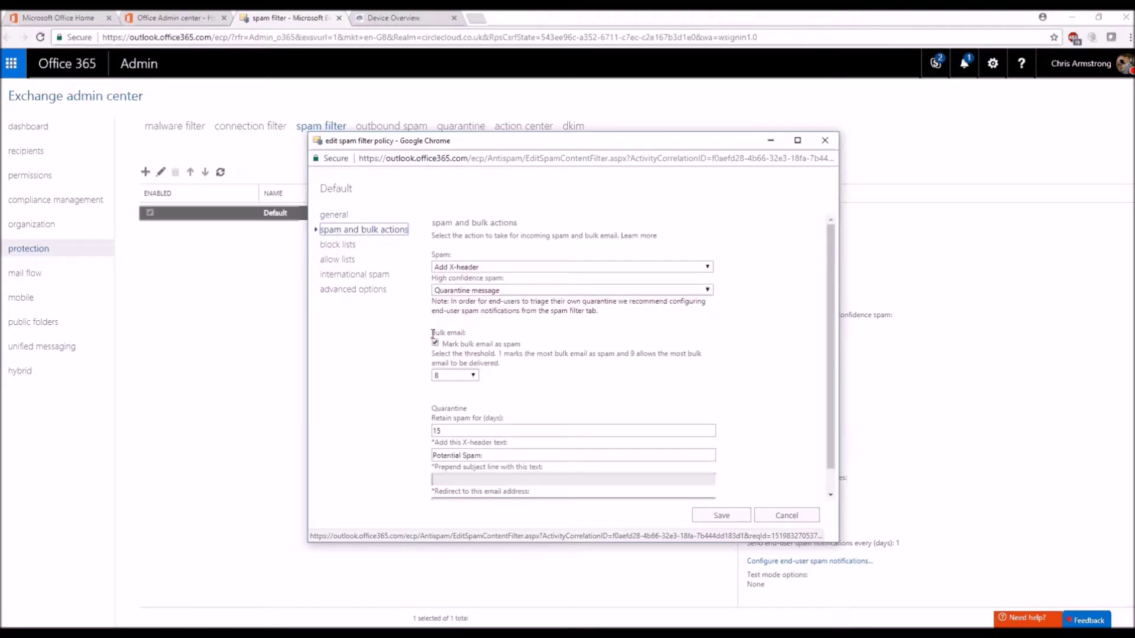
pyautogui.moveTo(435, 337); pyautogui.dragTo(522, 378)
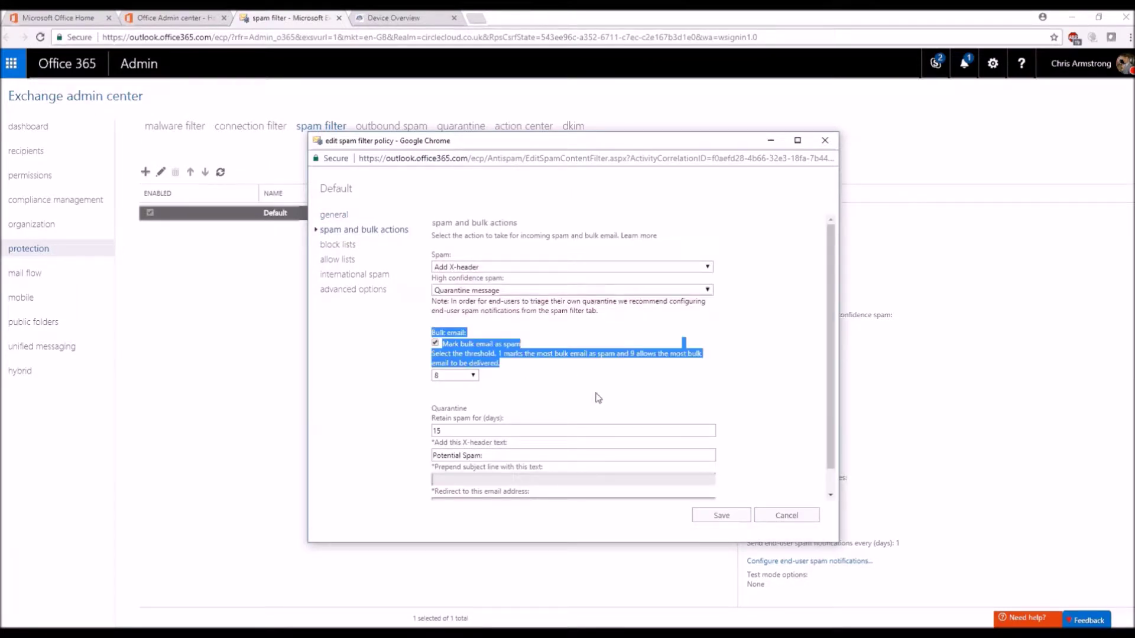
pyautogui.click(598, 397)
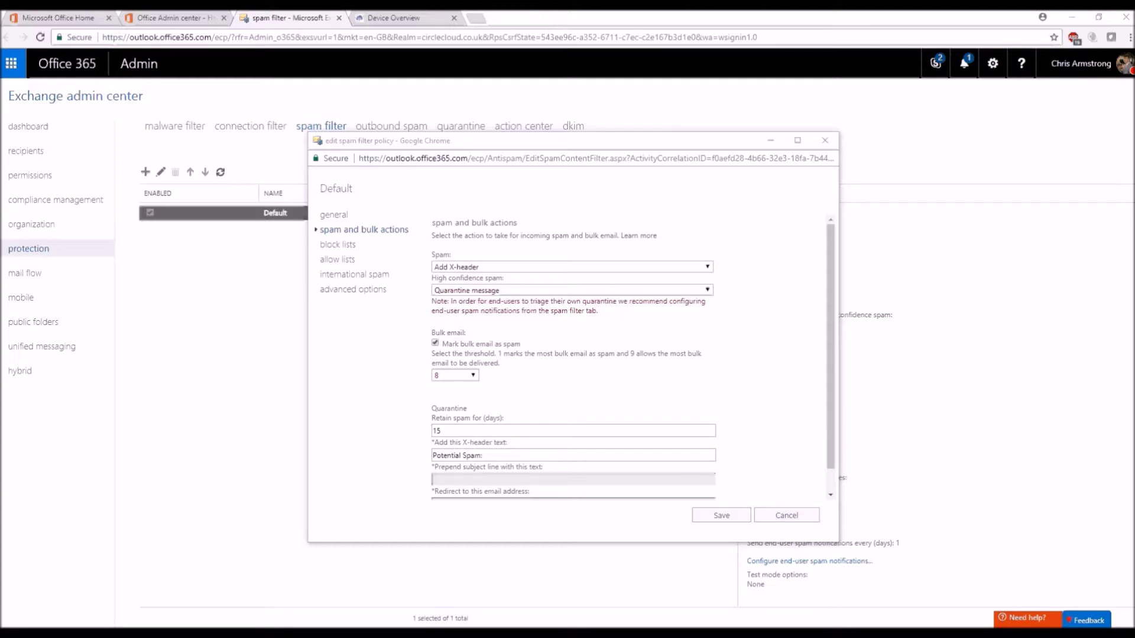
# Review the policy's allow lists and block lists, comparing them with the spam and bulk actions
pyautogui.click(339, 260)
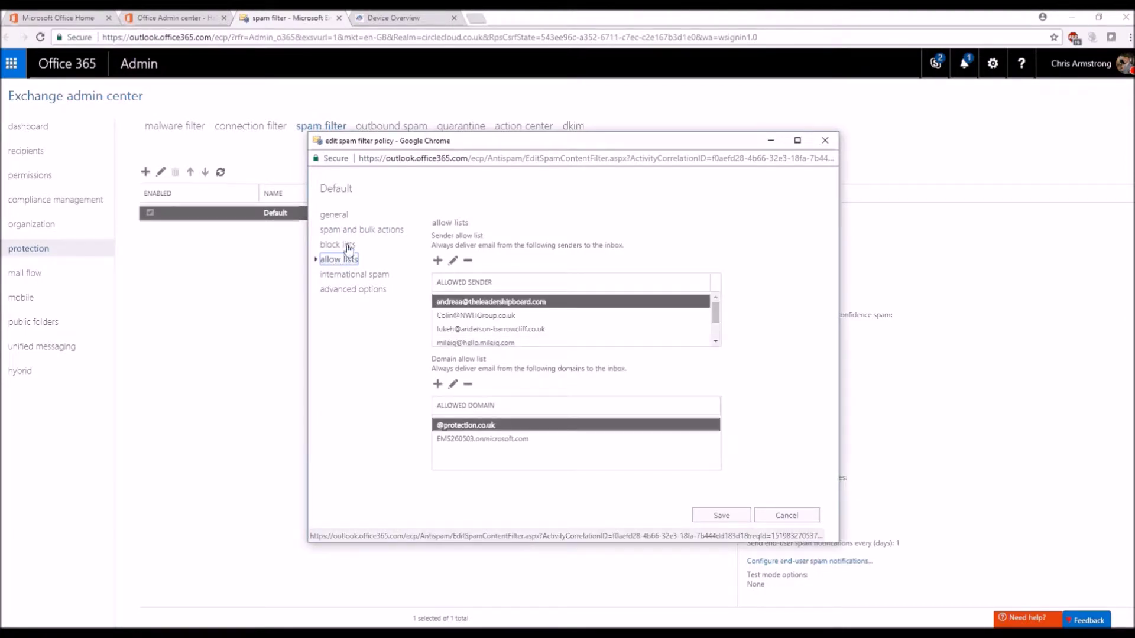
pyautogui.click(348, 246)
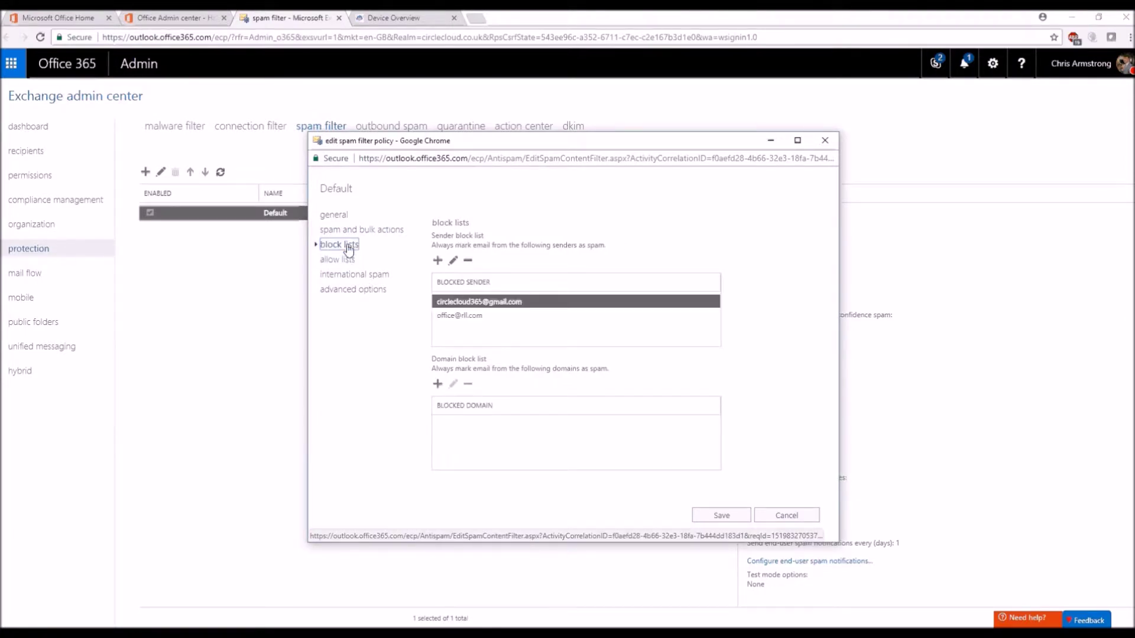
pyautogui.click(349, 229)
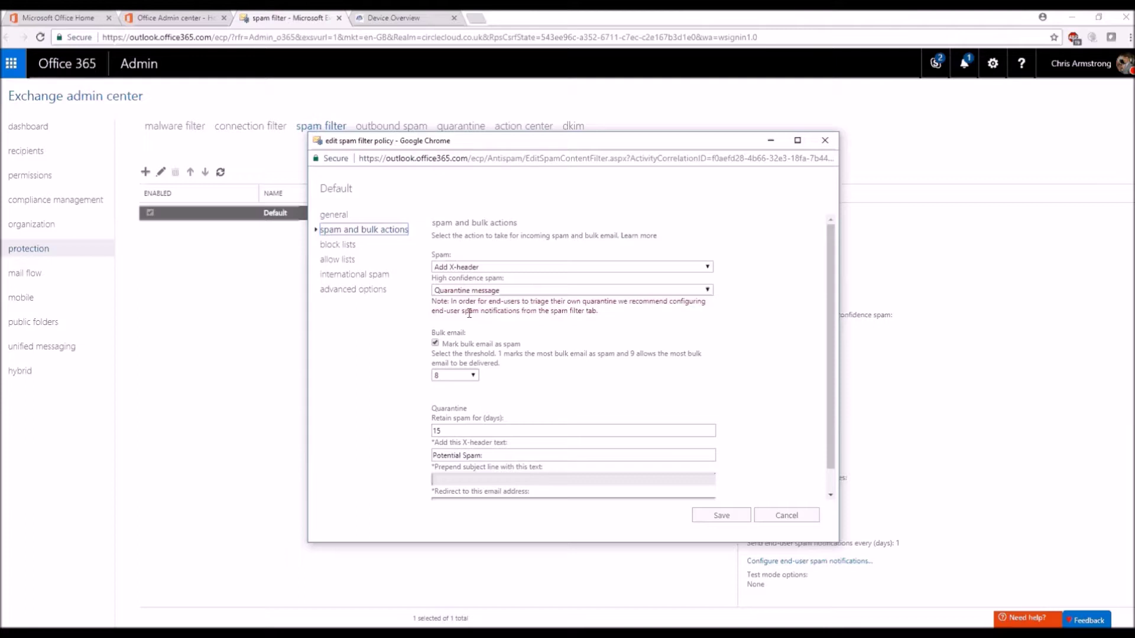
pyautogui.click(351, 246)
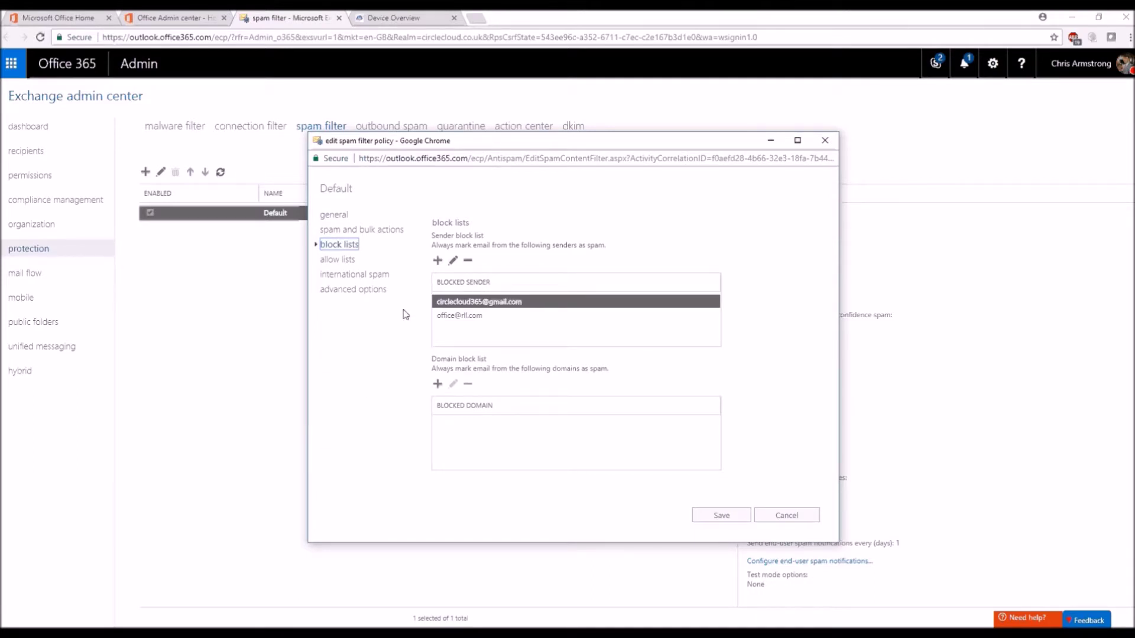
# Examine the policy's advanced options, including the choices for image links to remote sites, and close the policy without saving
pyautogui.click(370, 290)
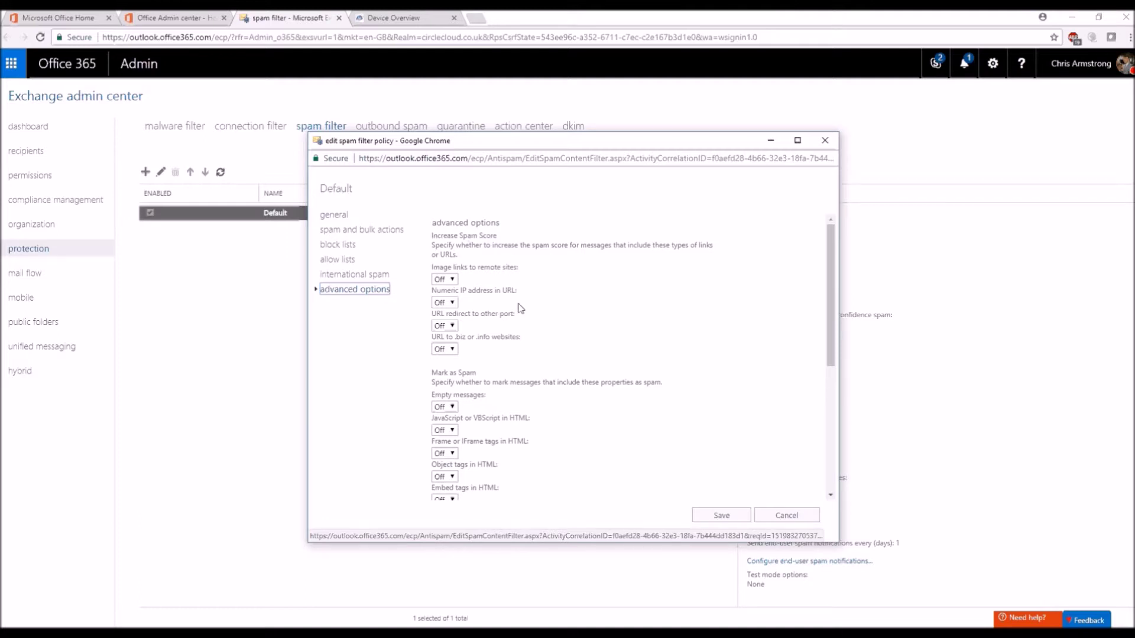
pyautogui.click(452, 279)
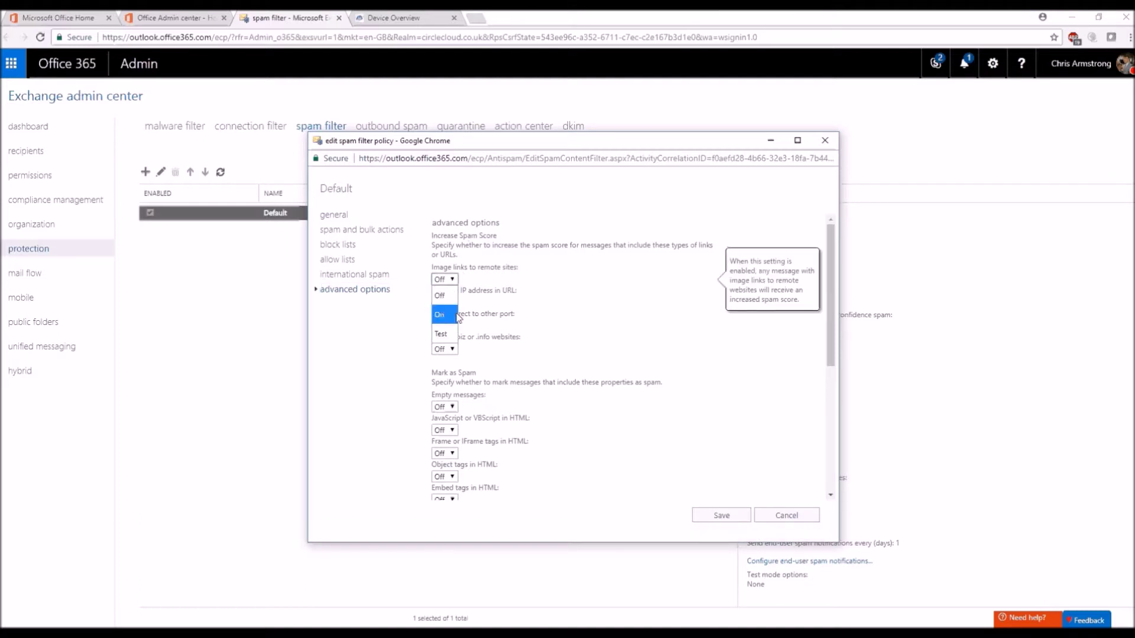
pyautogui.click(640, 344)
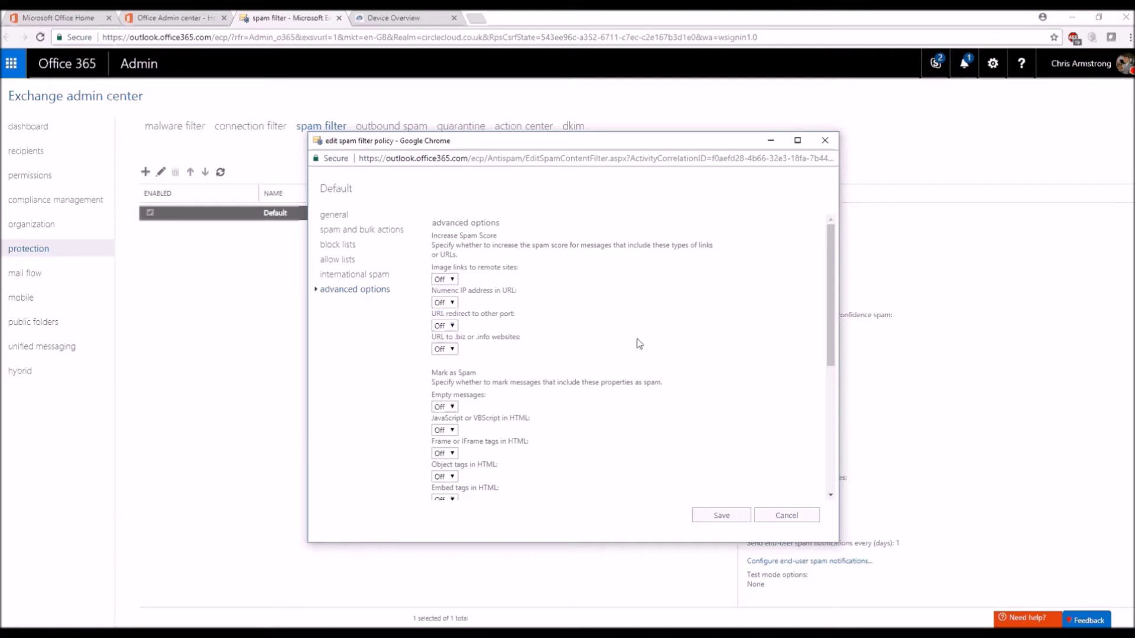
pyautogui.scroll(-3, 639, 343)
pyautogui.scroll(-2, 639, 344)
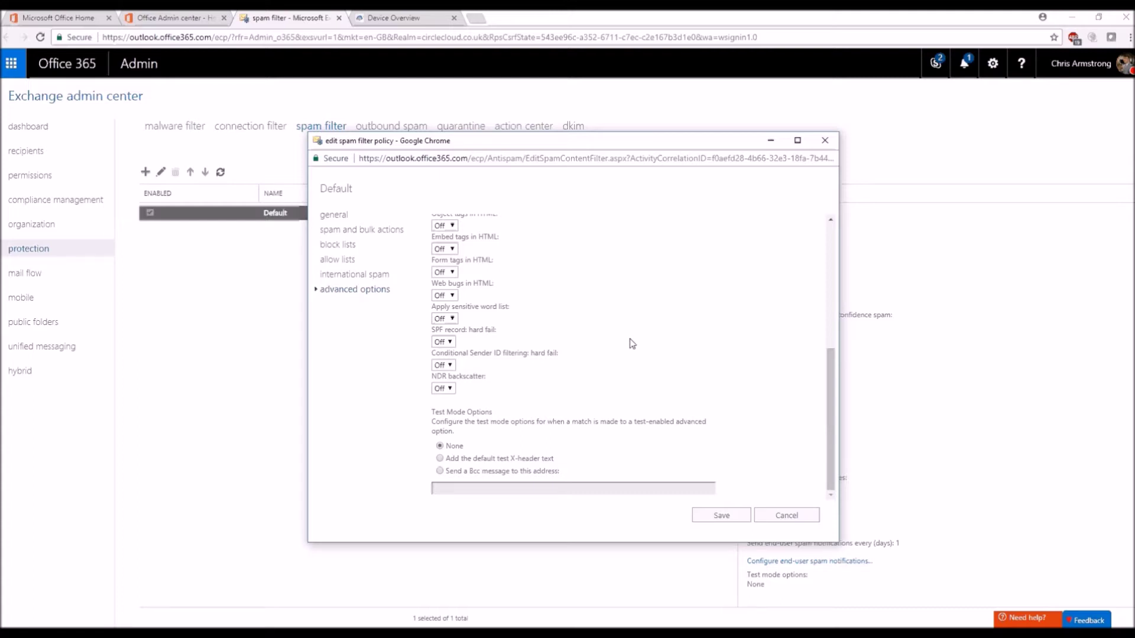
pyautogui.scroll(5, 630, 359)
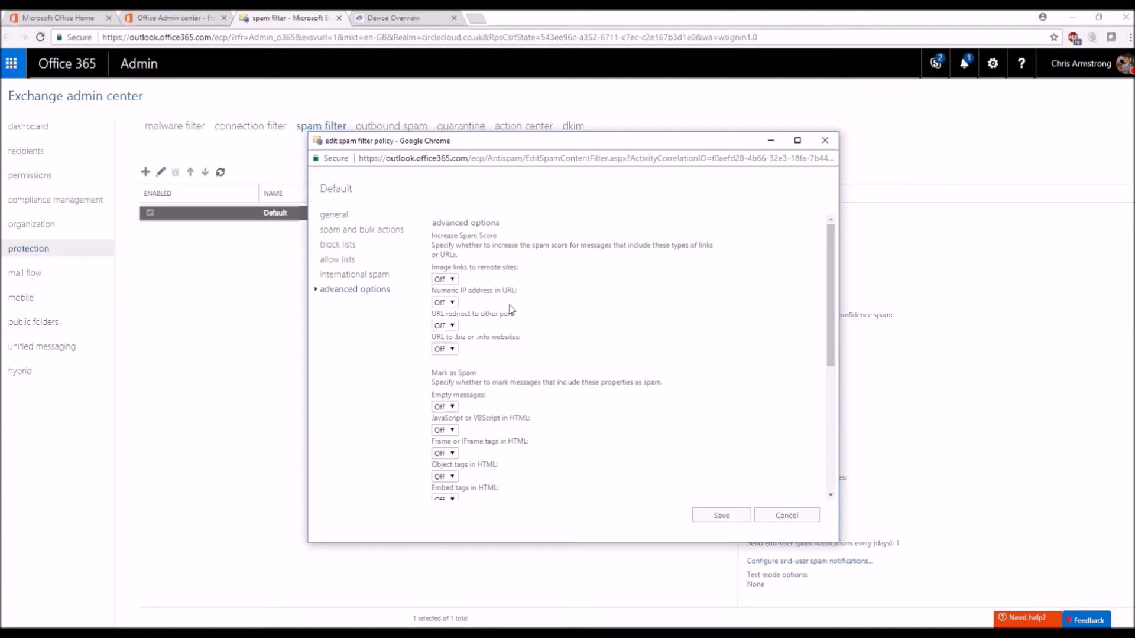
pyautogui.click(829, 146)
# Open the Default outbound spam policy and read the descriptions of its suspicious-message copy and blocked-sender notification preferences
pyautogui.click(404, 129)
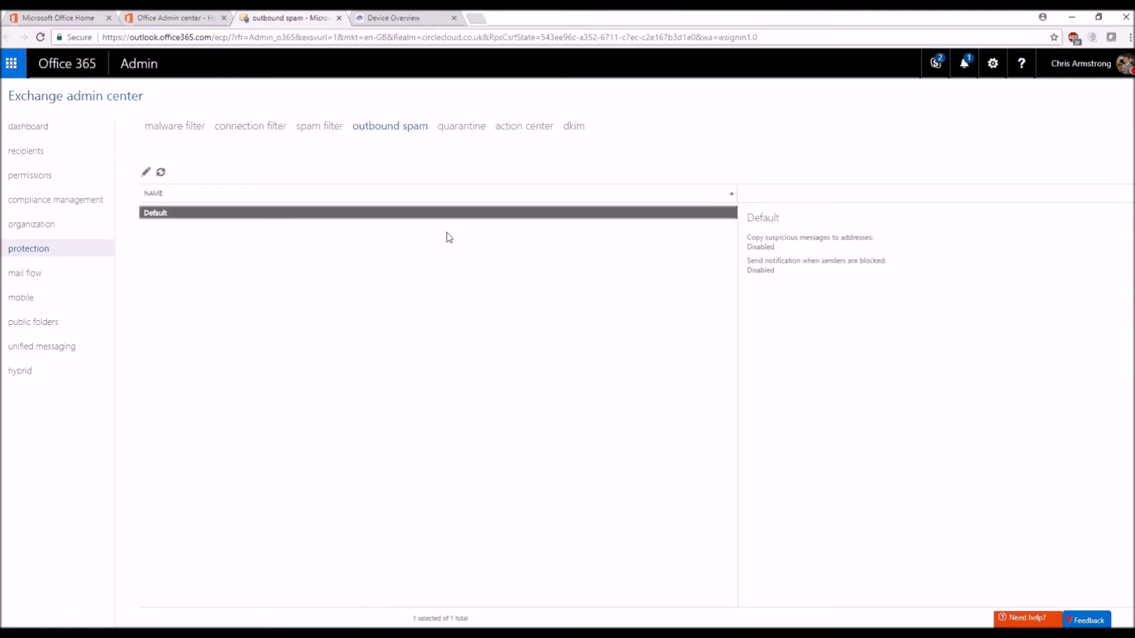
pyautogui.doubleClick(385, 213)
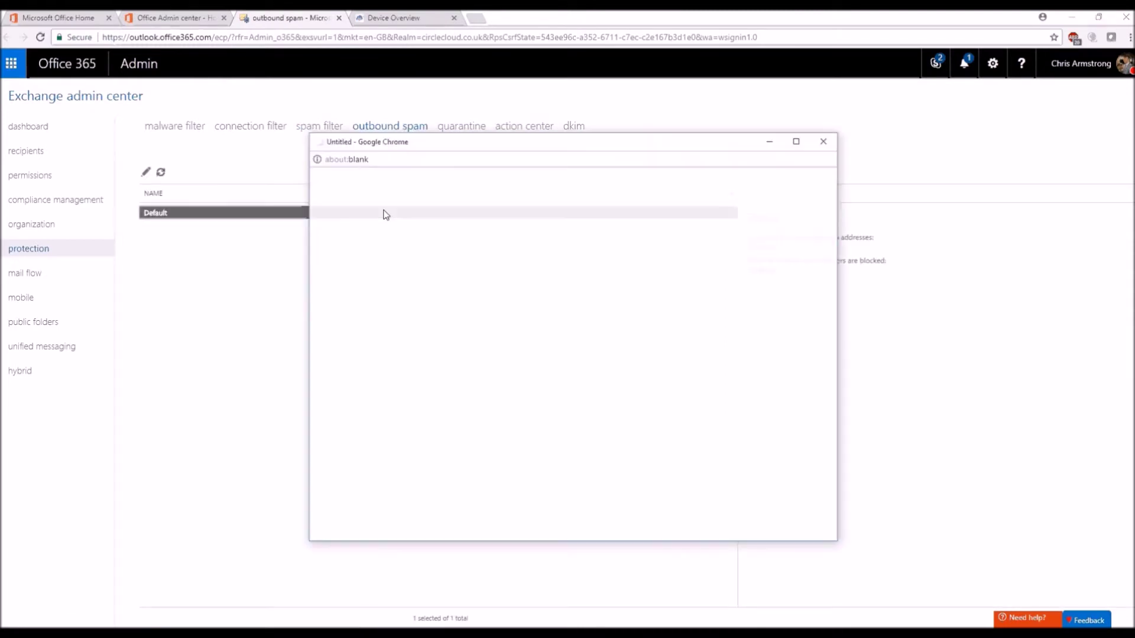
pyautogui.click(358, 238)
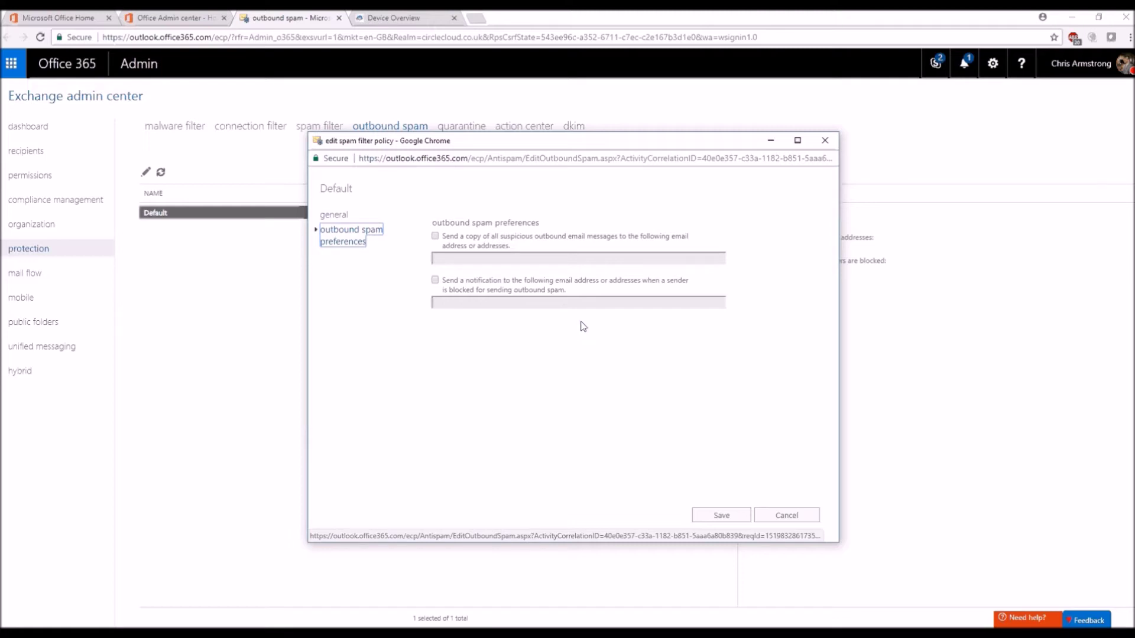
pyautogui.moveTo(524, 280)
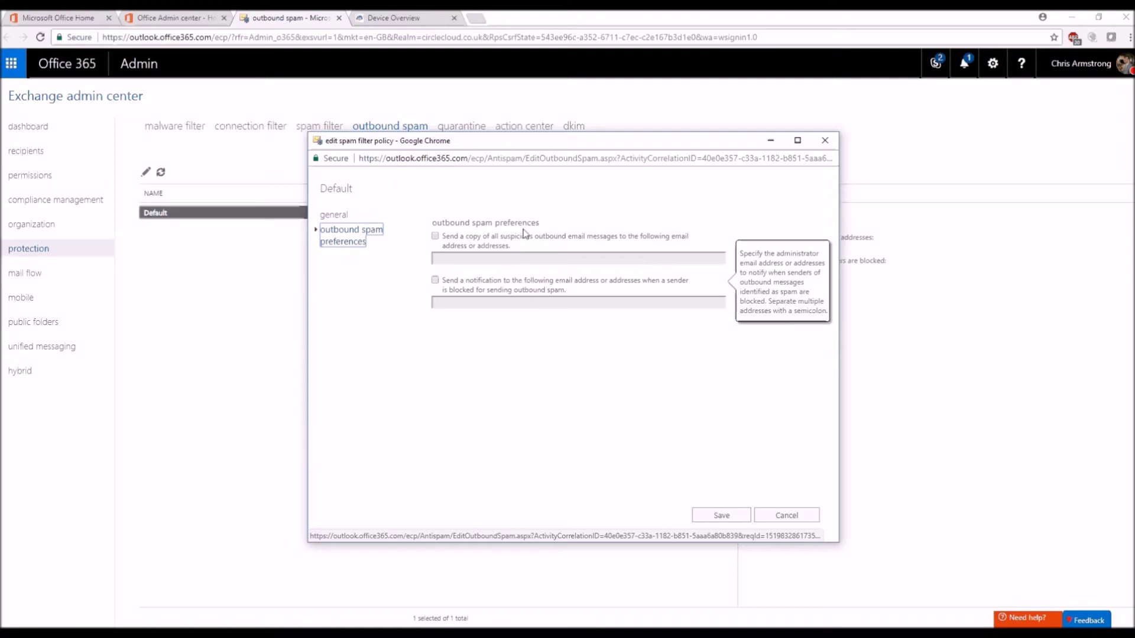
pyautogui.moveTo(522, 240)
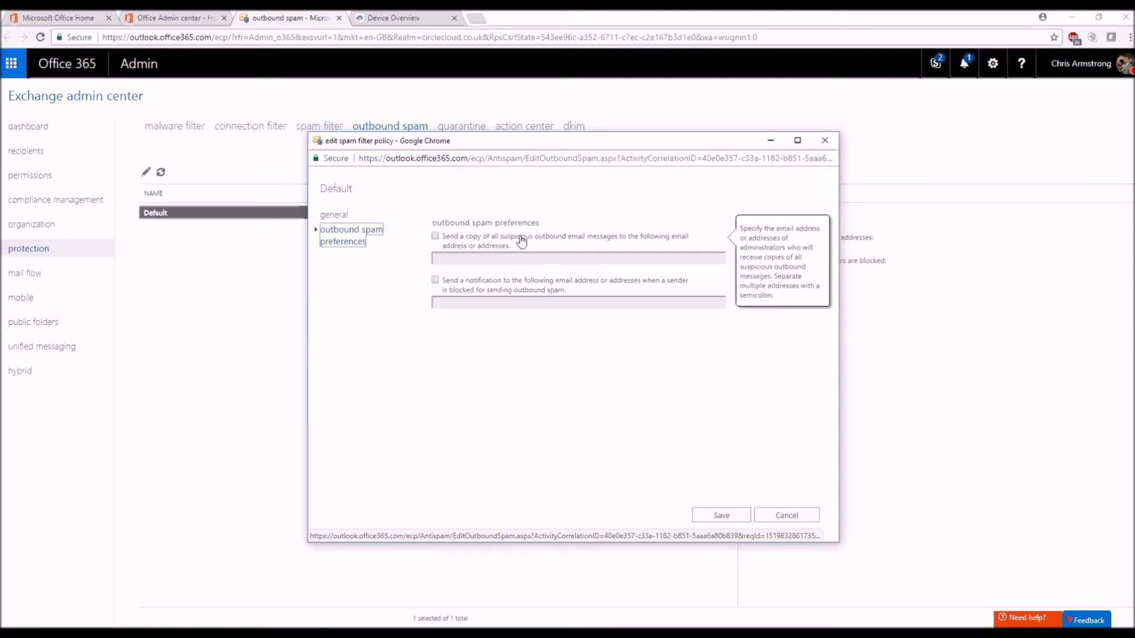